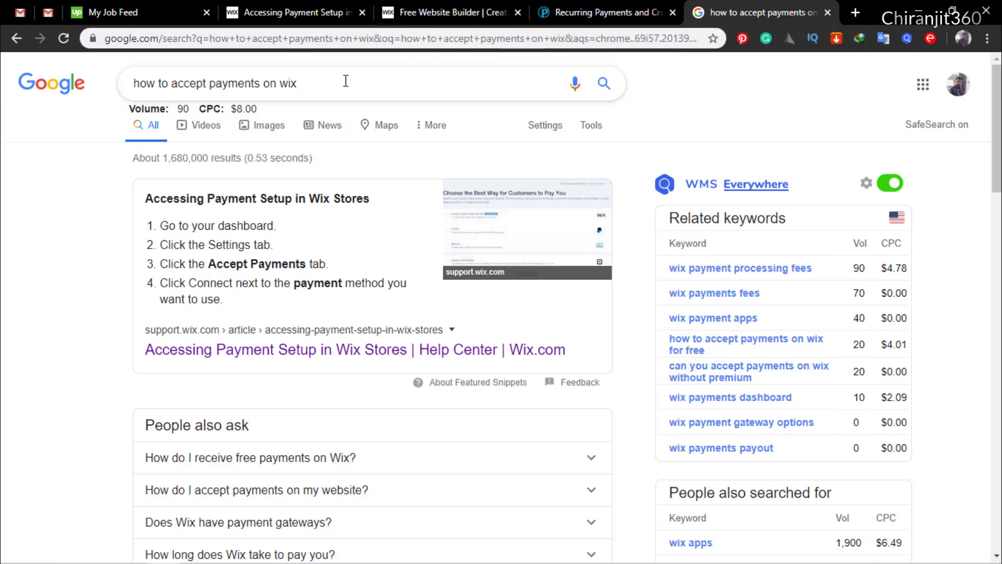
- Switch from the Google results to the 'Free Website Builder | Wix' homepage tab
click(427, 13)
mouse_move(482, 79)
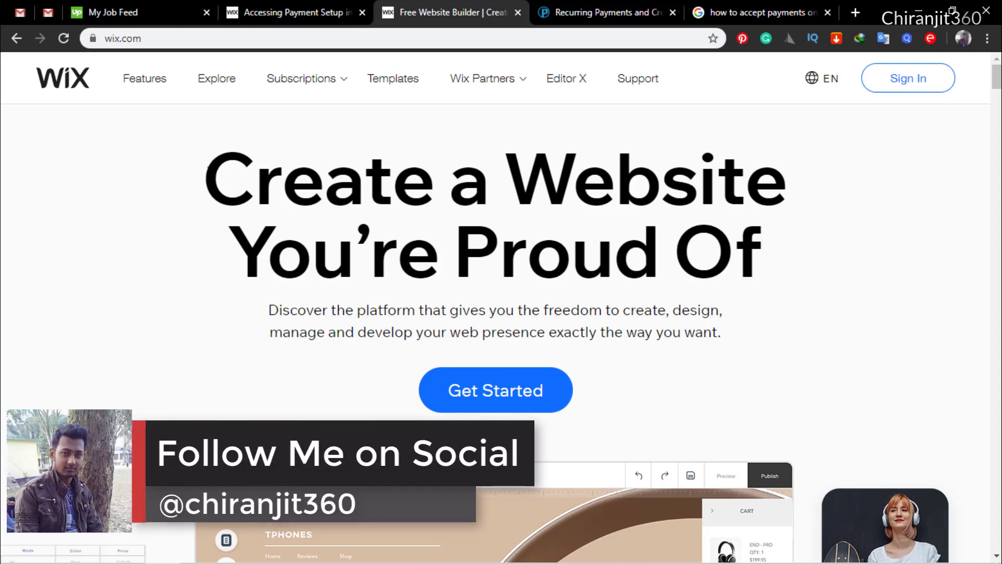
- Compare the Wix payment setup article with the Payolee homepage, ending on Payolee
click(584, 13)
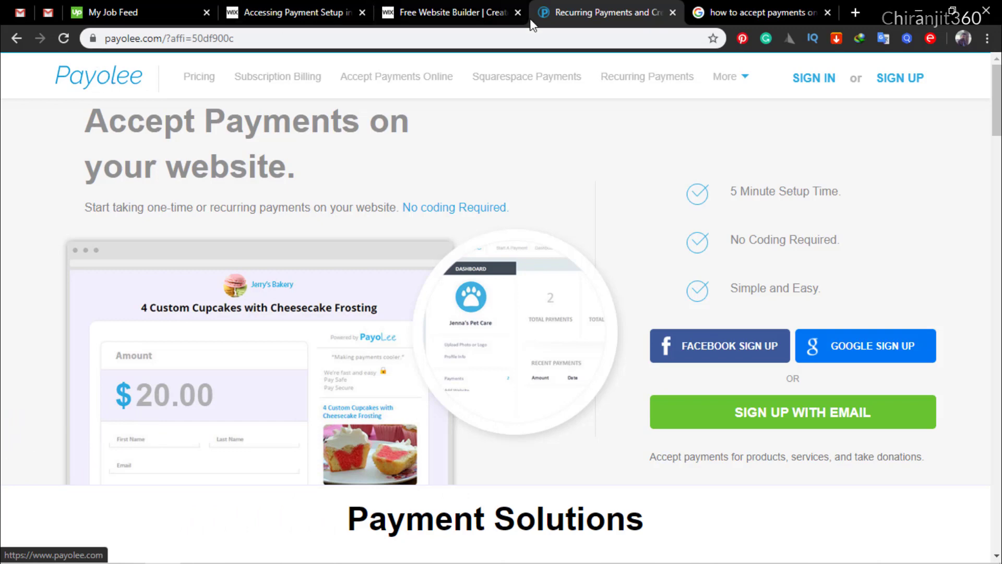
click(265, 11)
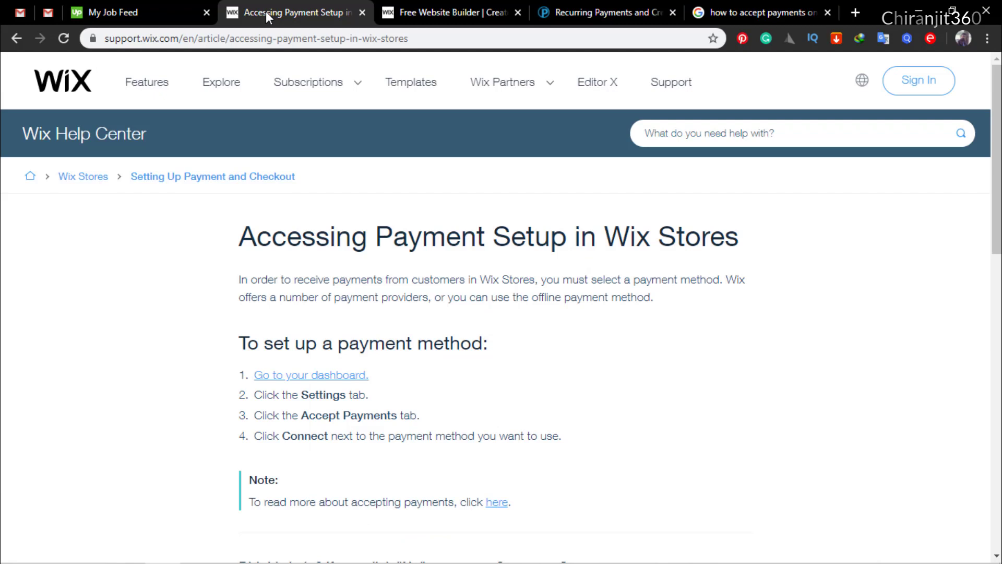
click(594, 12)
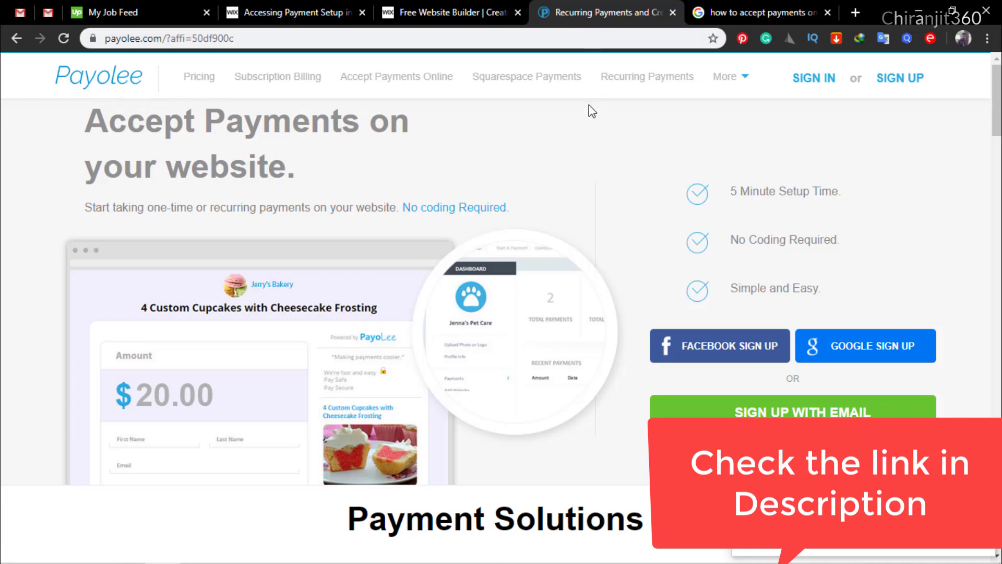
key(ctrl+2)
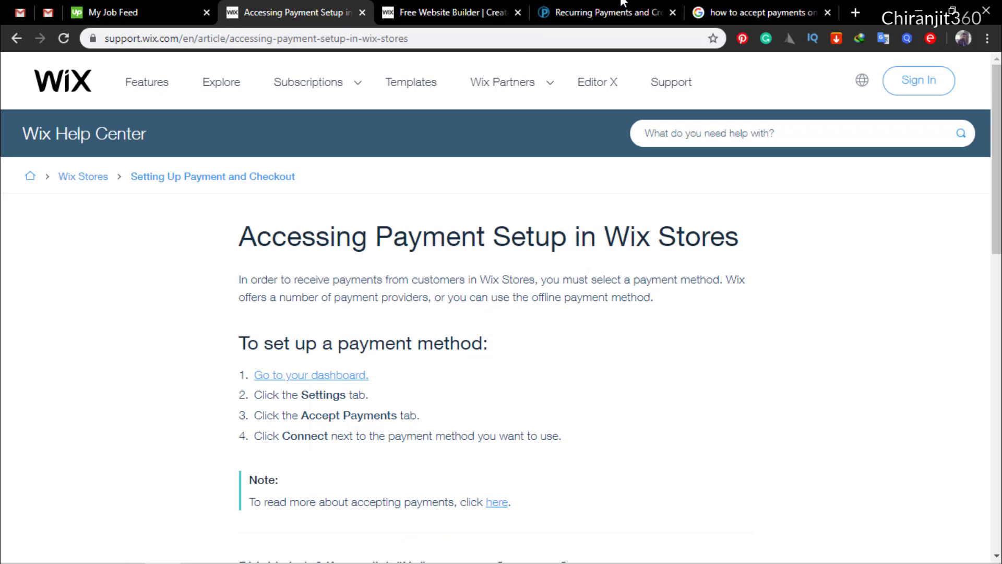
click(582, 12)
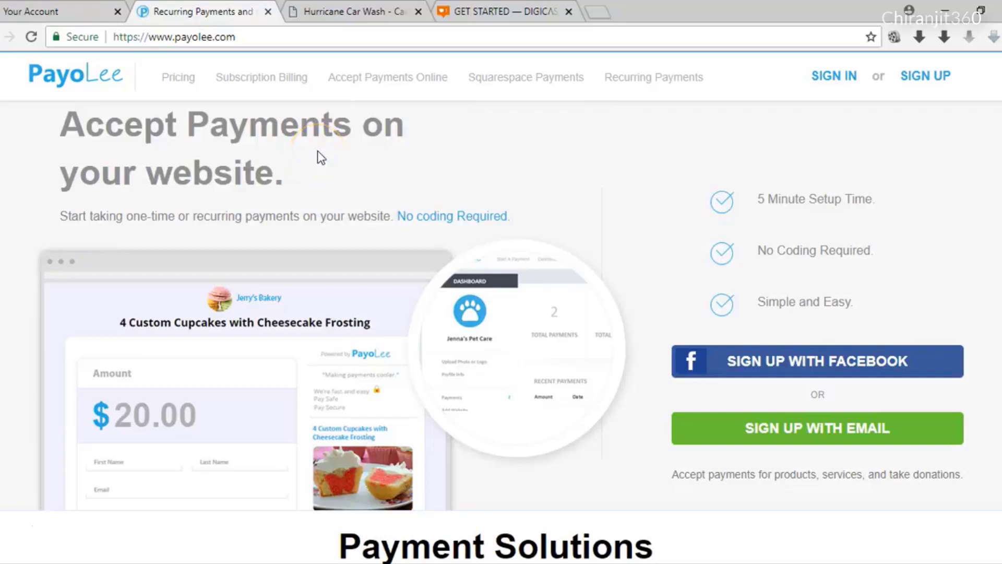
- Sign in with Google and start a Simple Payment of type Pay Now & Checkout
click(834, 75)
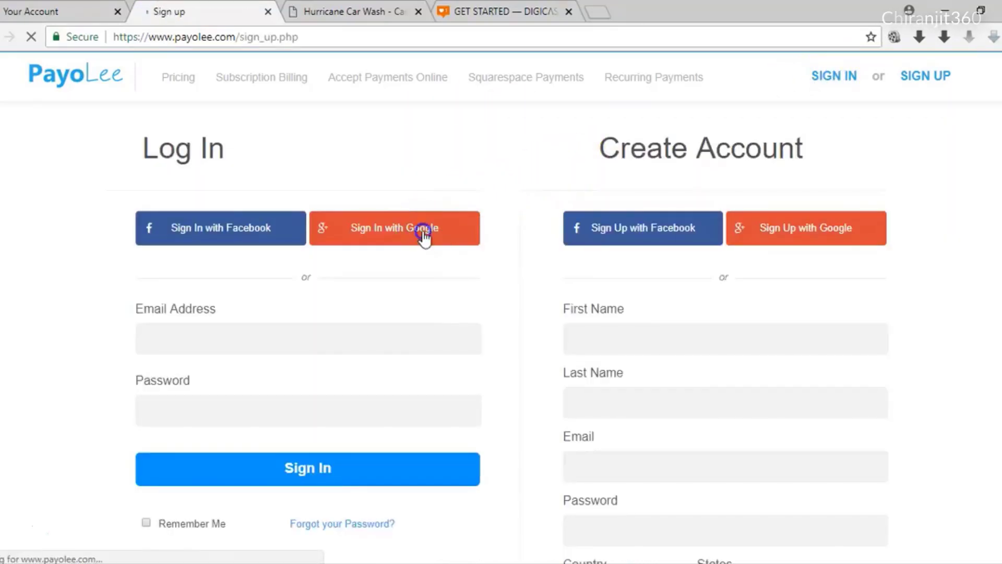
click(417, 233)
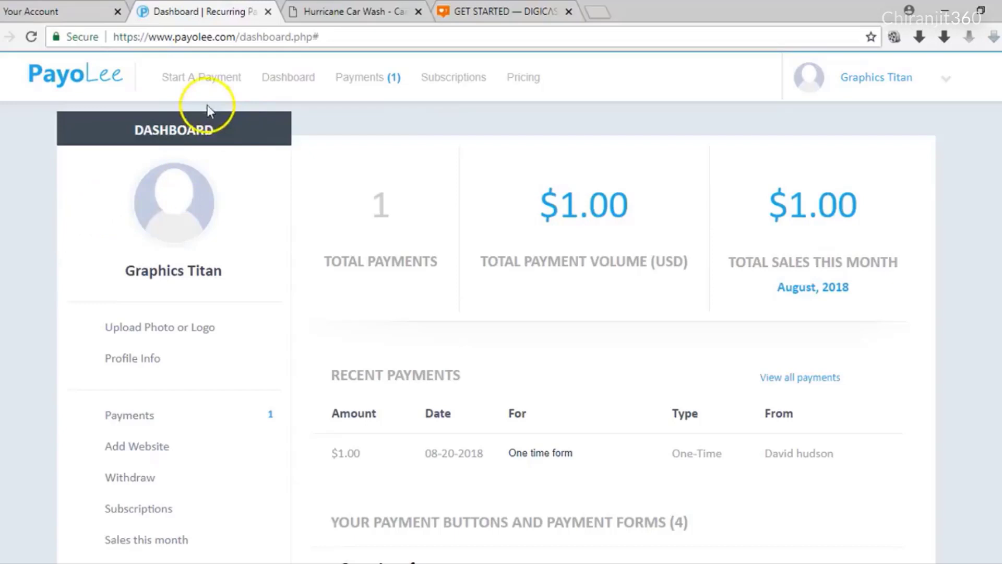
click(205, 77)
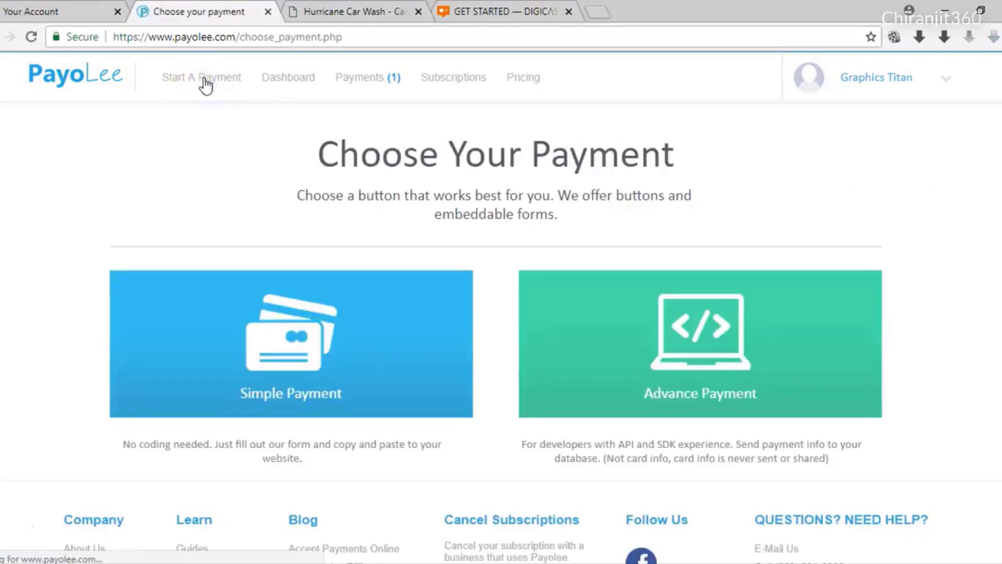
click(280, 337)
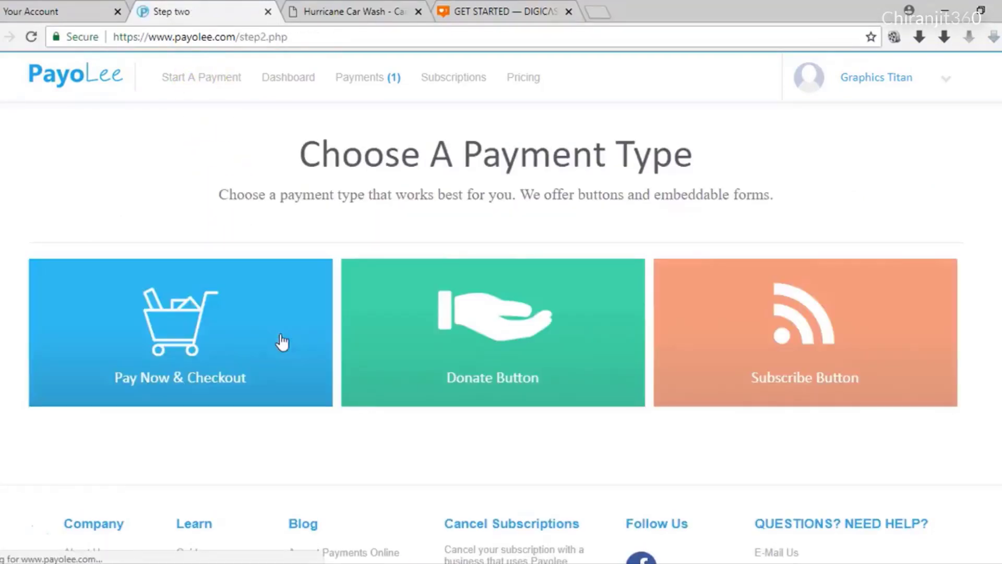
click(187, 357)
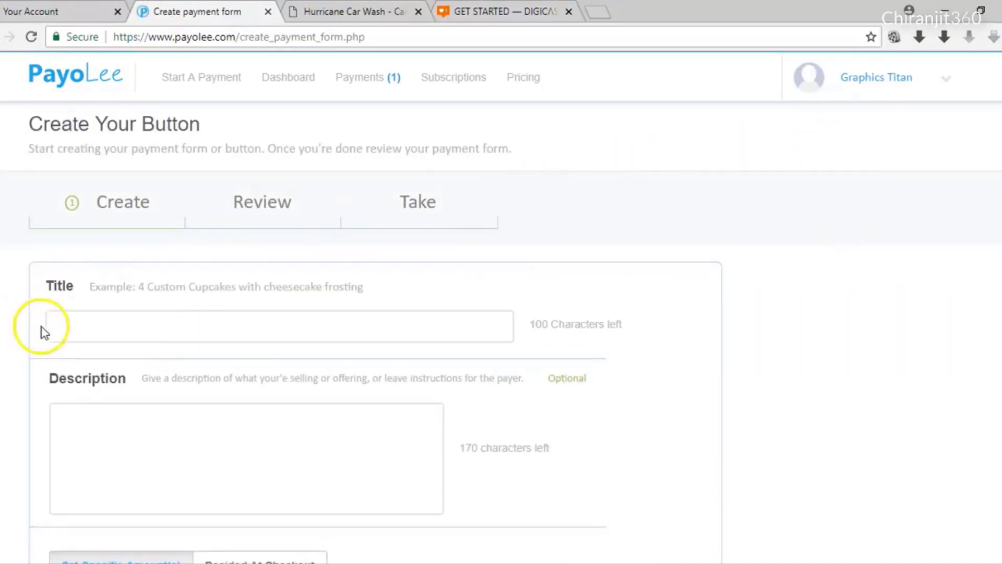
- Title the form 'Online Donations' and write its description, fixing the misspelled word 'ver'
click(401, 332)
text(Onl)
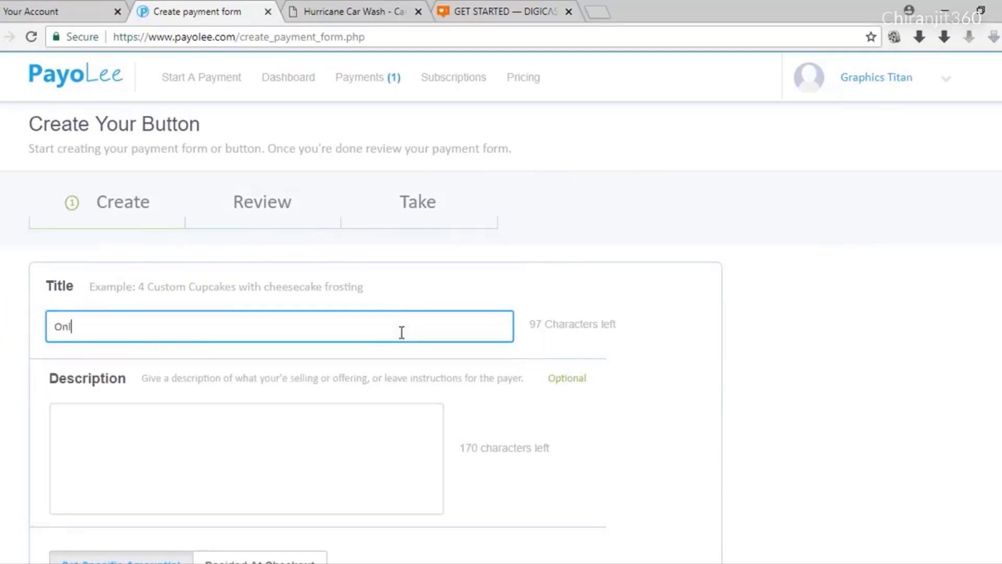
text(ine Donations)
scroll(386, 367, down, 2)
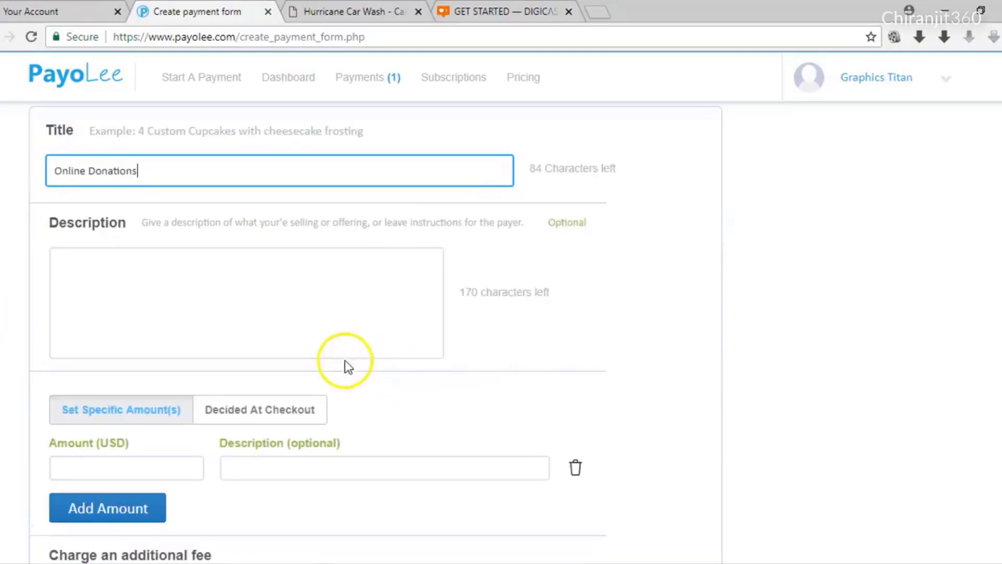
click(303, 322)
text(Hi ple)
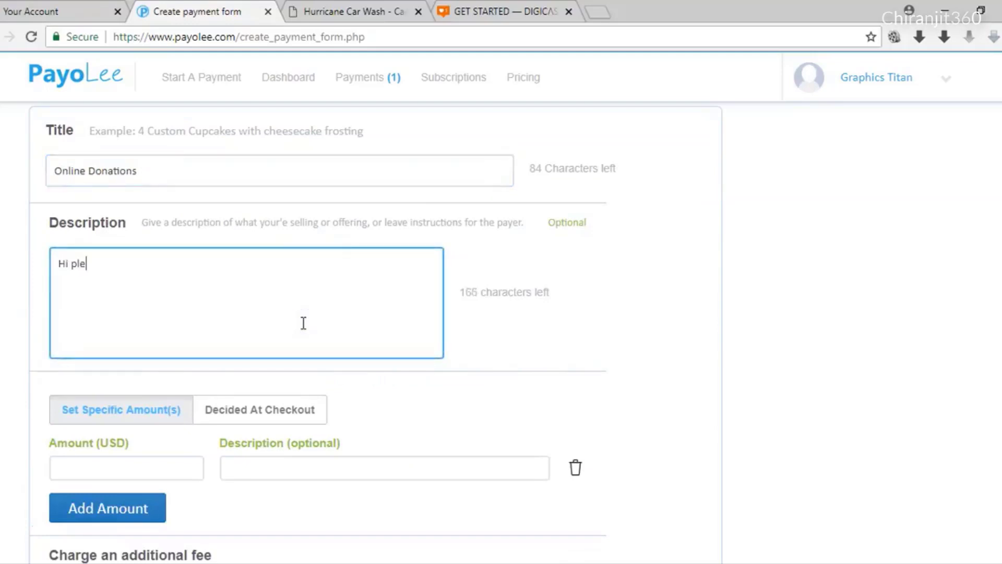
text(ase g)
text(ive anyth)
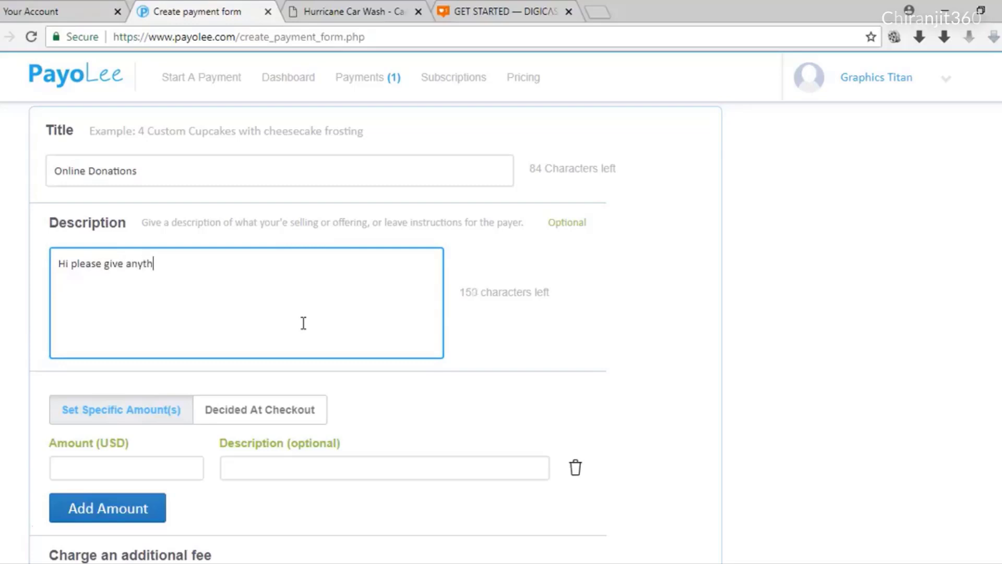
text(ing. H)
text(elp is ver )
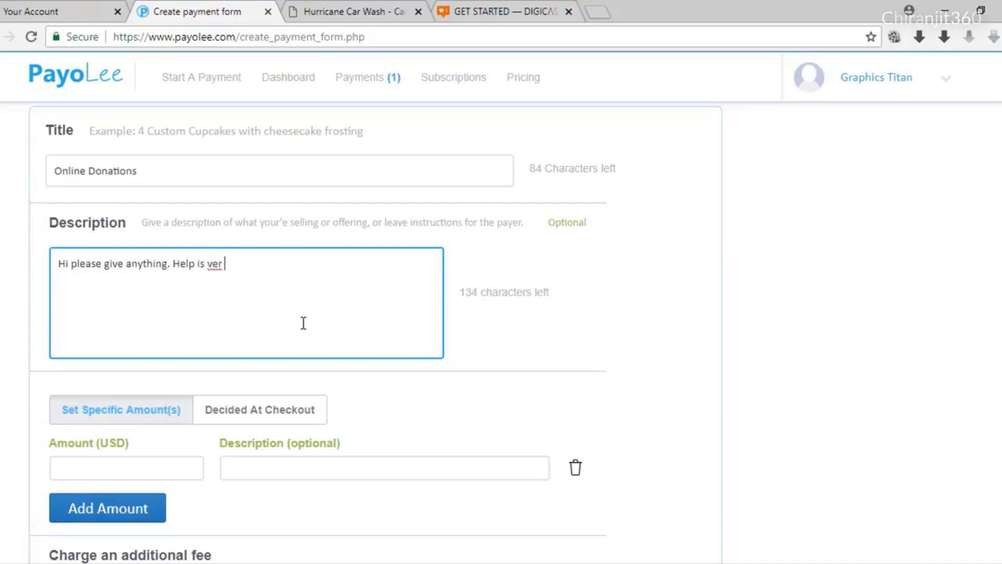
text(appreciated.)
right_click(213, 264)
click(206, 265)
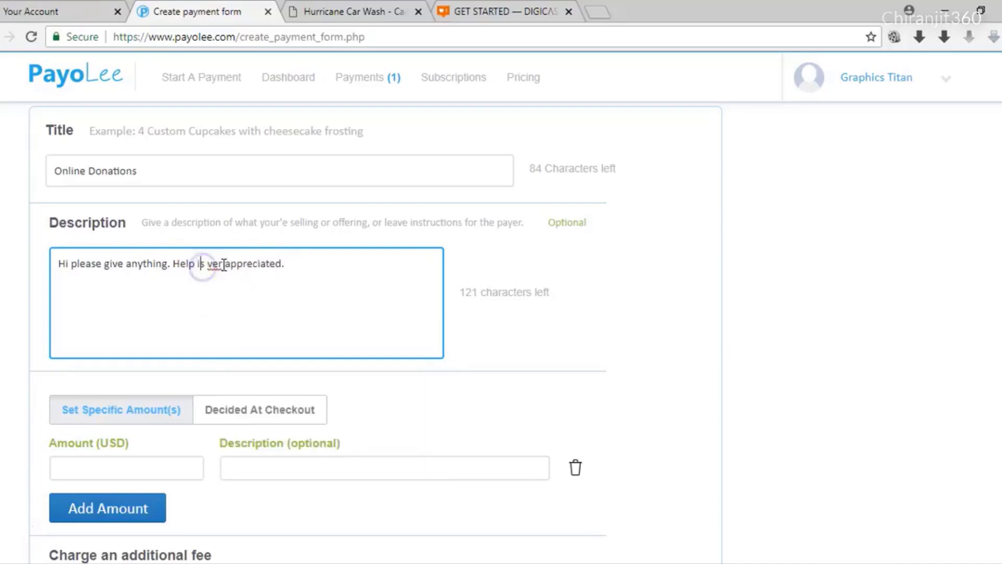
click(223, 263)
text(y)
click(693, 418)
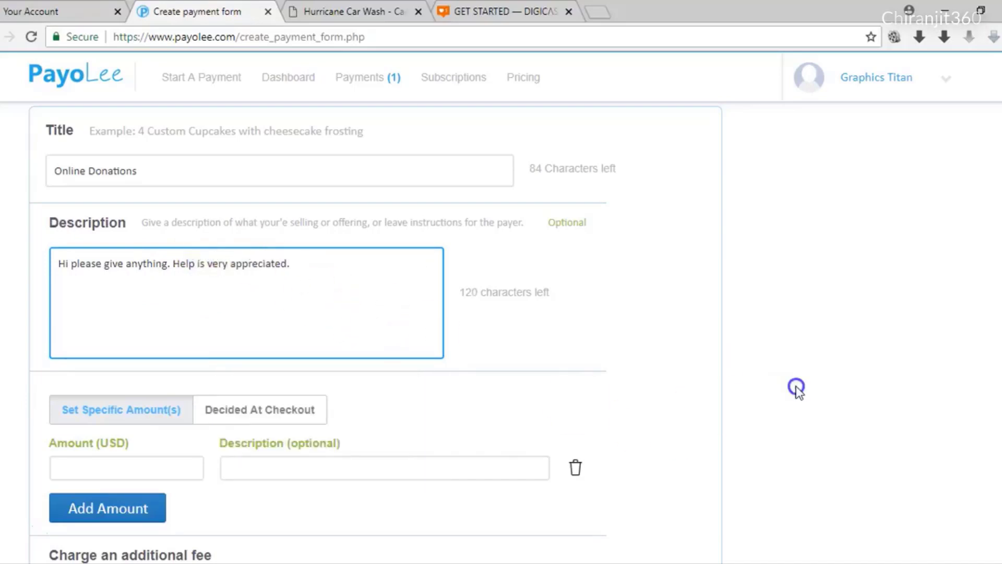
scroll(664, 367, down, 1)
scroll(665, 367, down, 1)
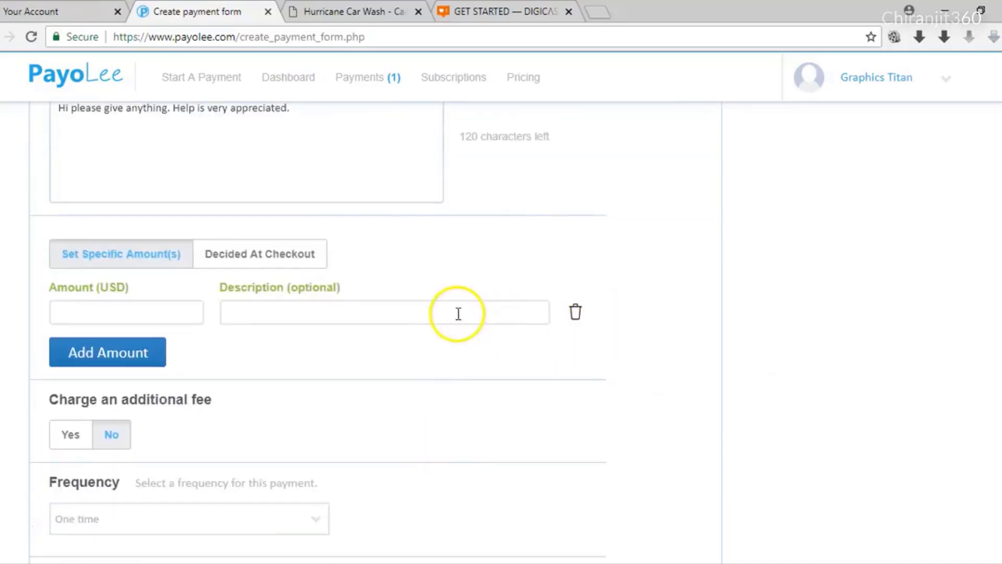
- Add three preset amounts: $100, $50 and $25
click(135, 313)
text(100)
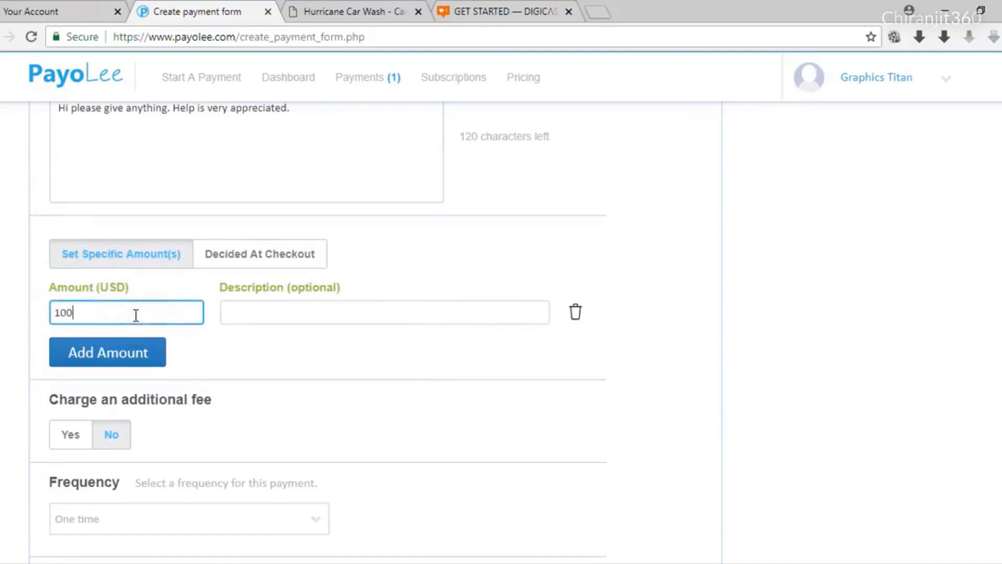
click(118, 352)
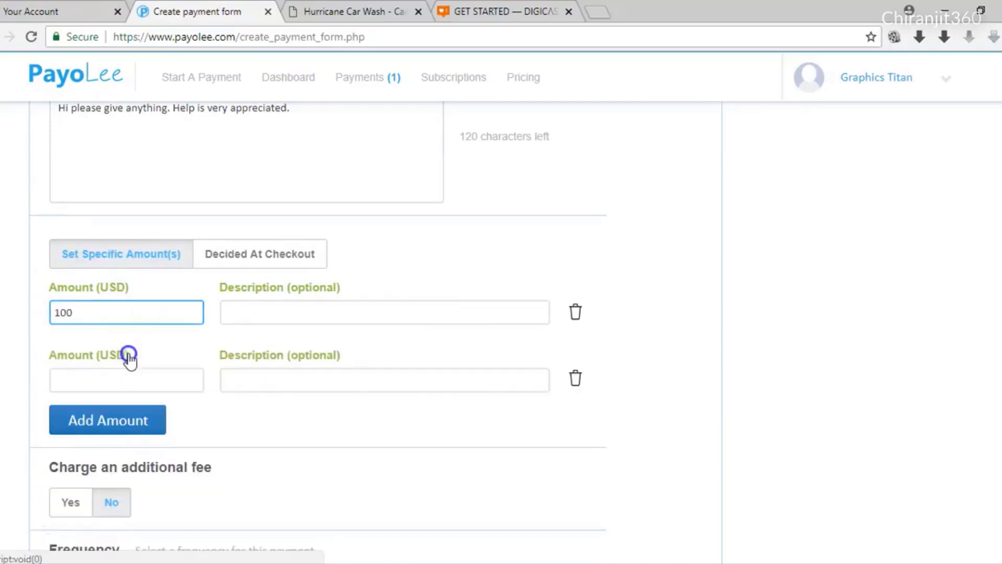
click(102, 379)
text(50)
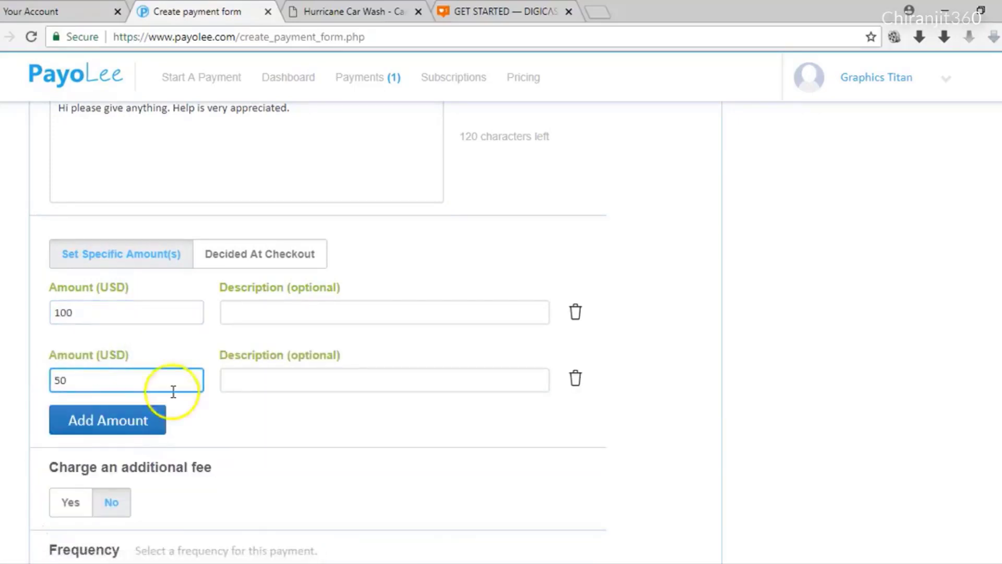
click(149, 421)
click(87, 448)
text(2)
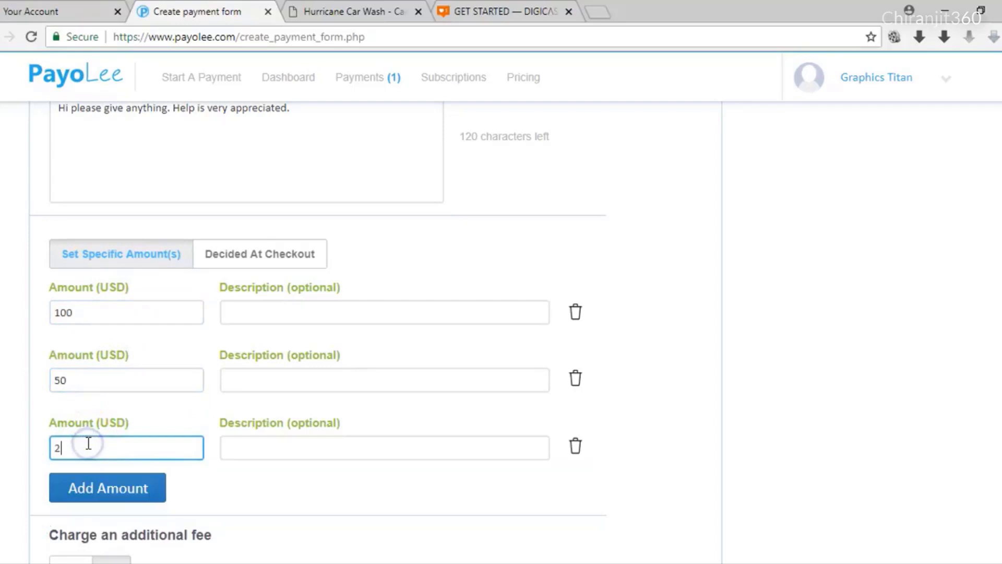
text(5)
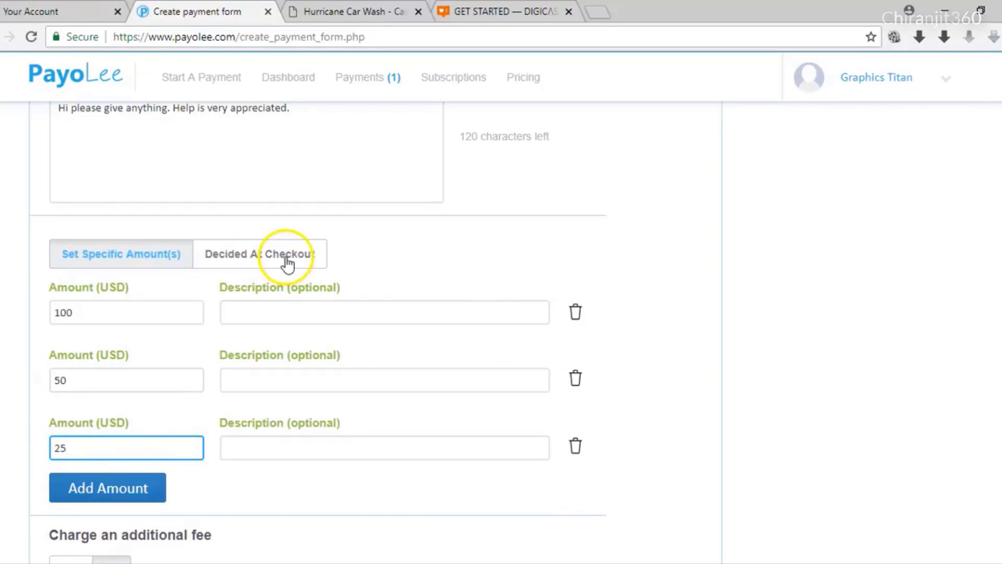
scroll(807, 305, down, 4)
scroll(681, 225, down, 3)
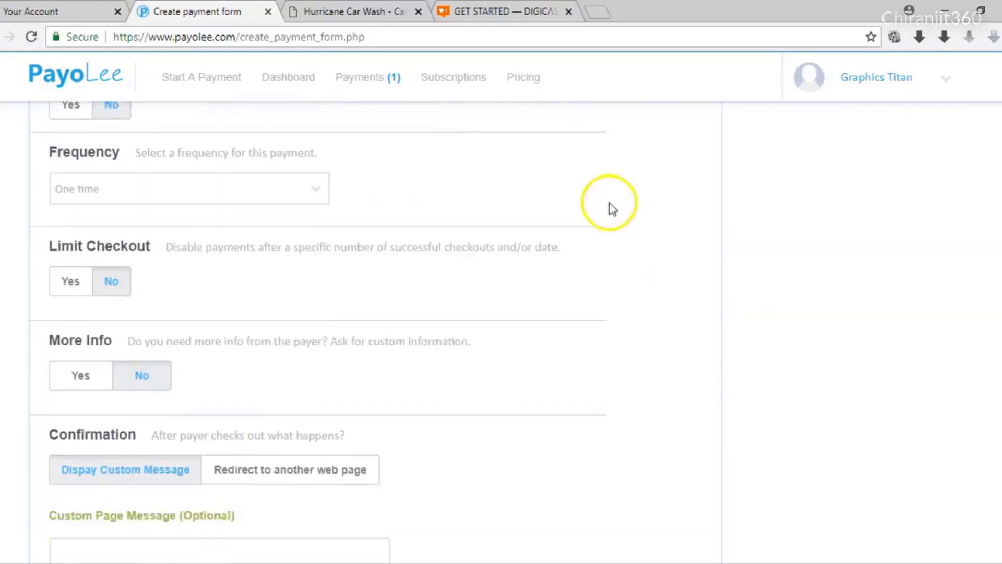
scroll(610, 204, up, 3)
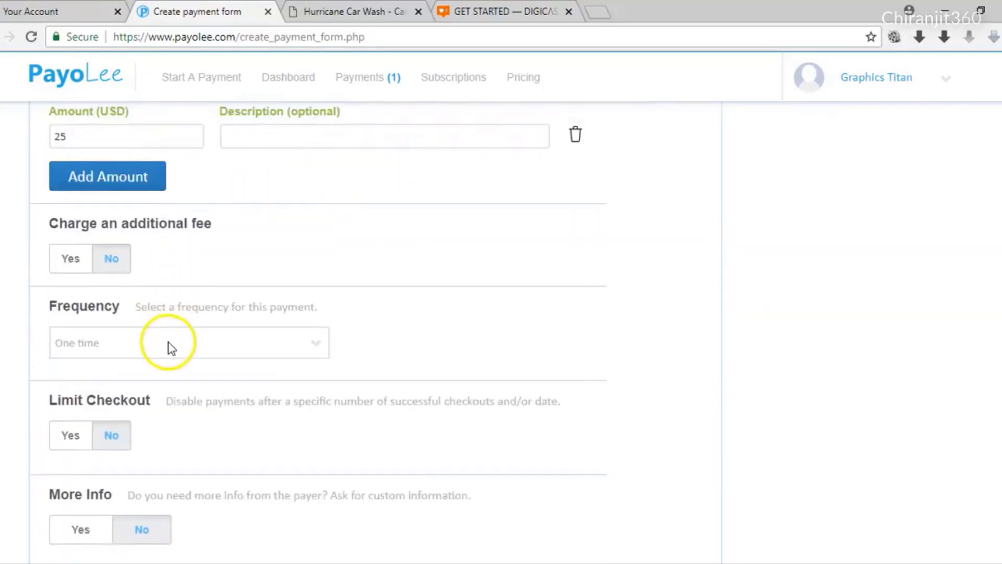
- Leave the frequency at One time and advance the form to the review step
click(168, 341)
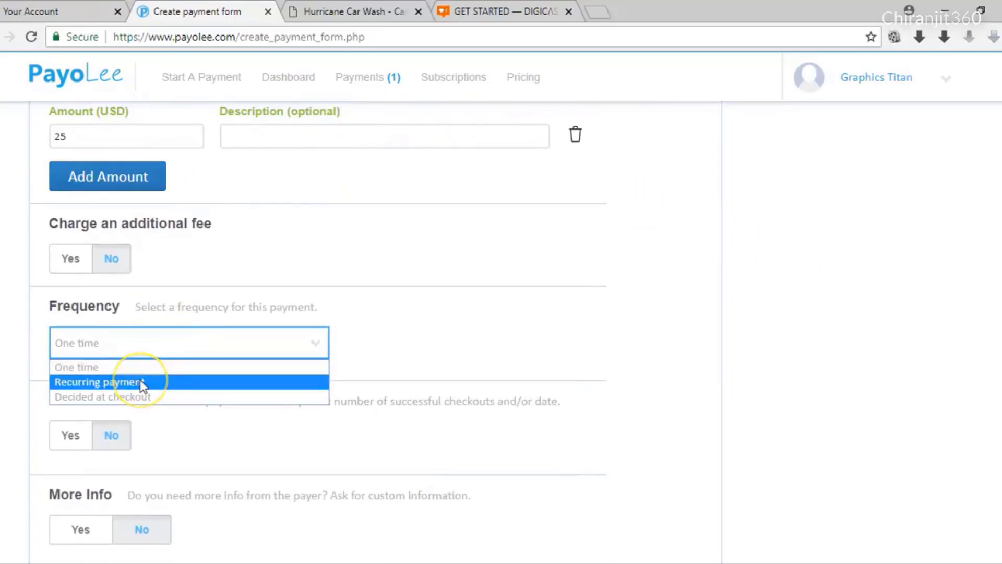
click(800, 322)
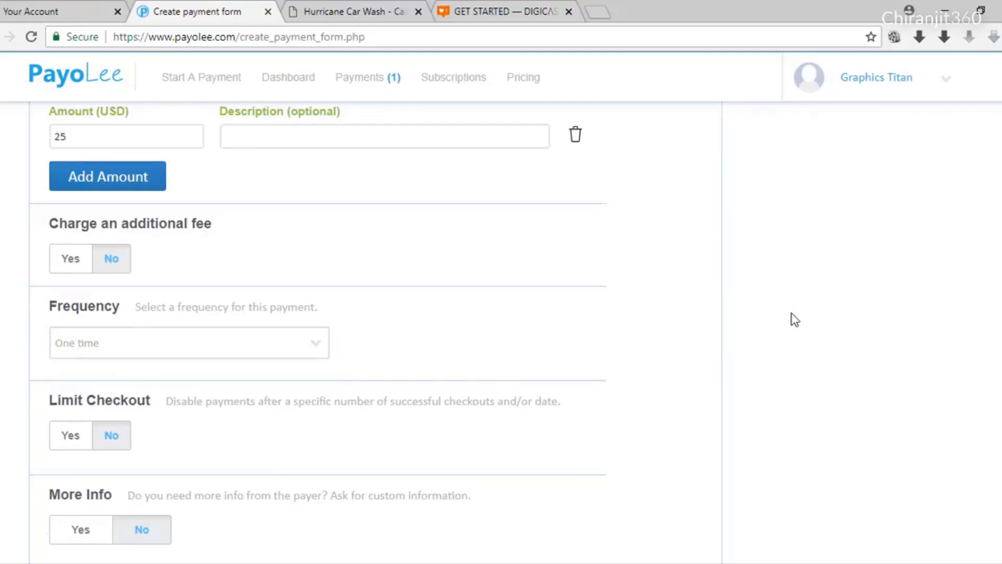
scroll(794, 320, down, 5)
scroll(745, 288, down, 5)
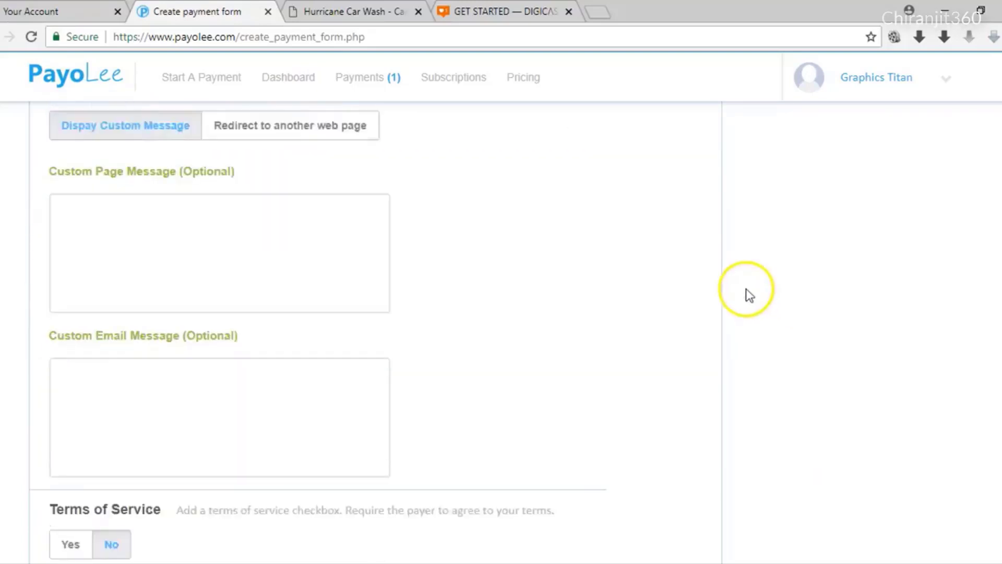
scroll(424, 235, down, 5)
click(255, 336)
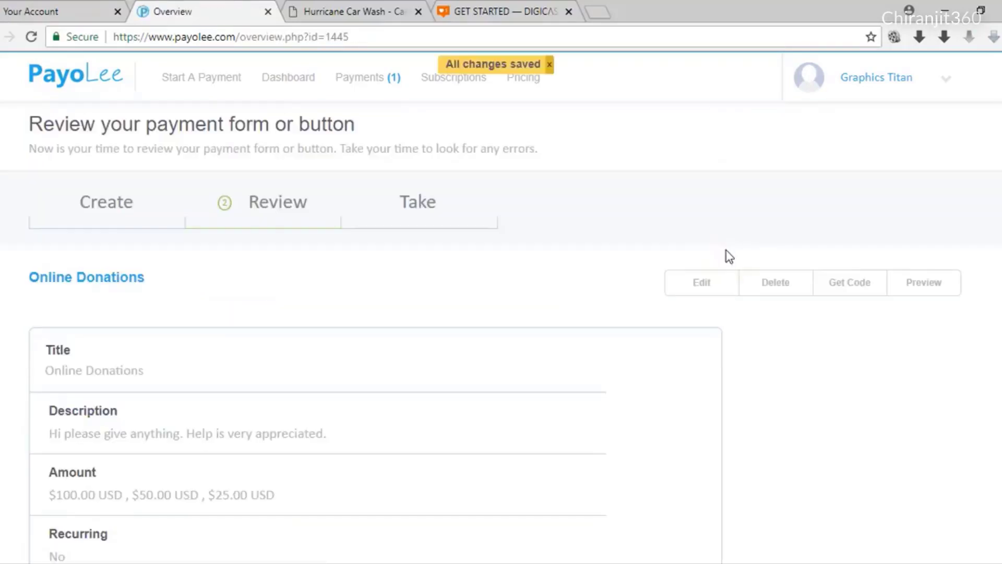
scroll(566, 296, down, 3)
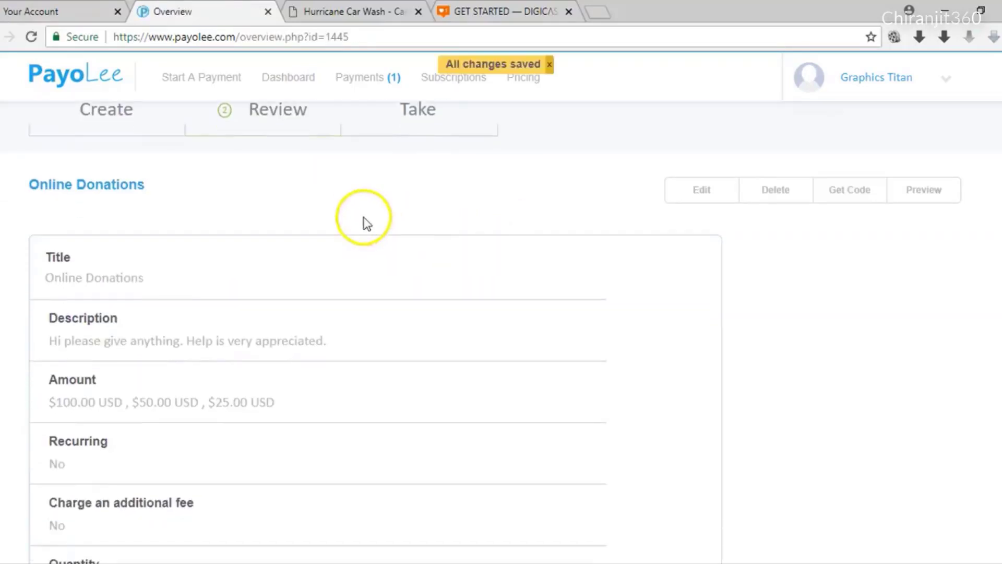
scroll(368, 227, down, 5)
scroll(337, 202, up, 3)
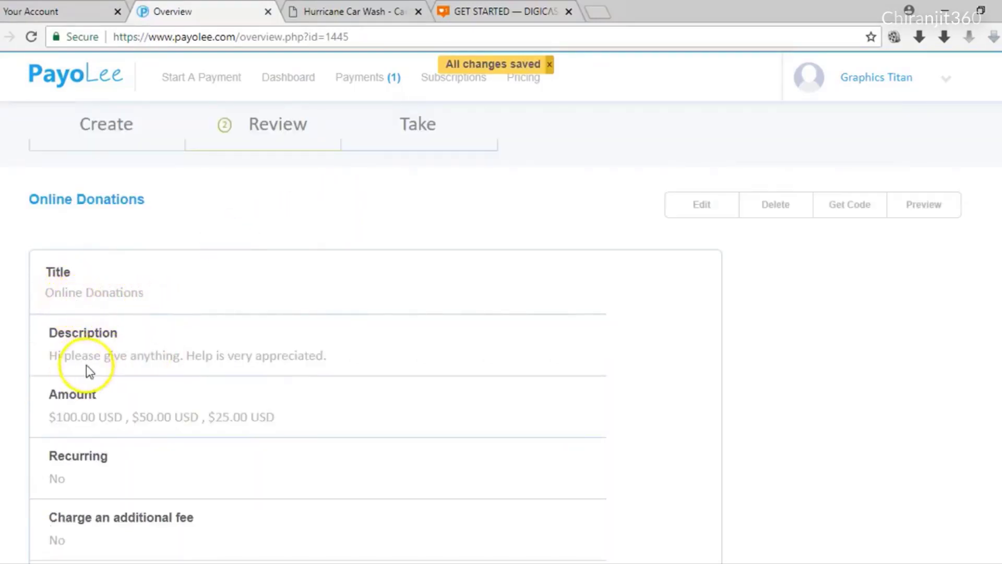
scroll(165, 368, down, 1)
scroll(517, 337, up, 2)
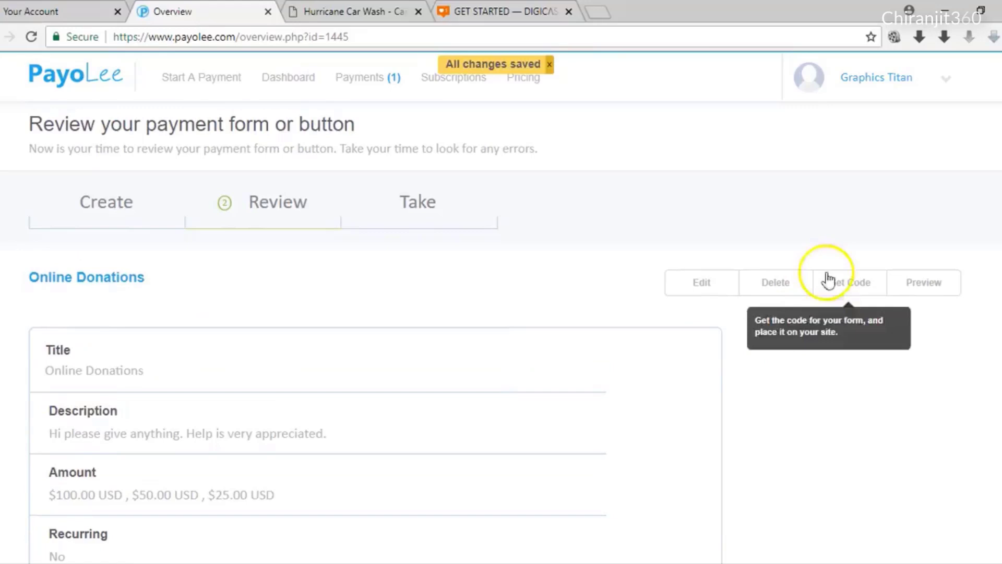
- Preview the saved Online Donations form as a live checkout page
click(921, 288)
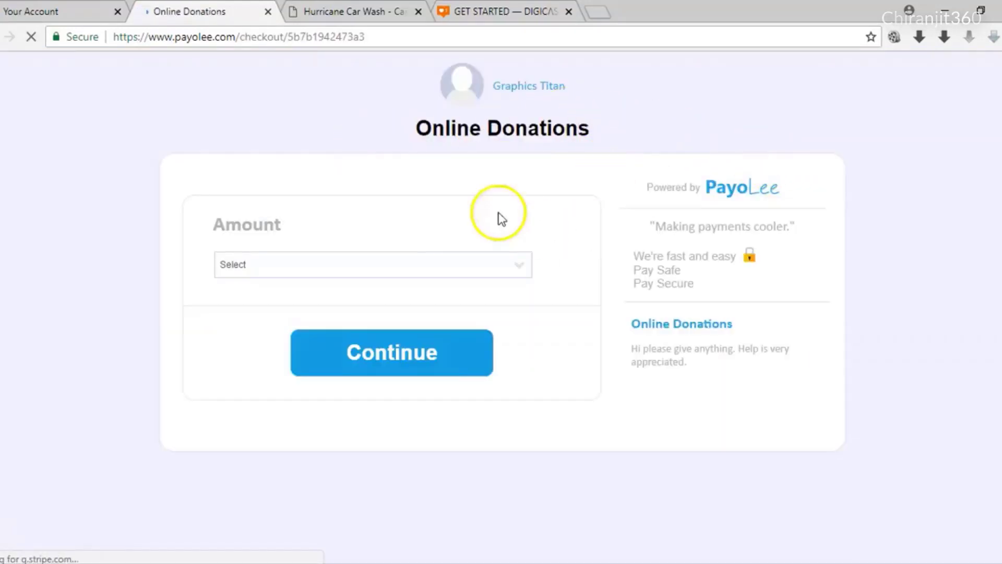
- Pick the $100.00 donation, continue to payment details, then view the Hurricane Car Wash site
click(353, 271)
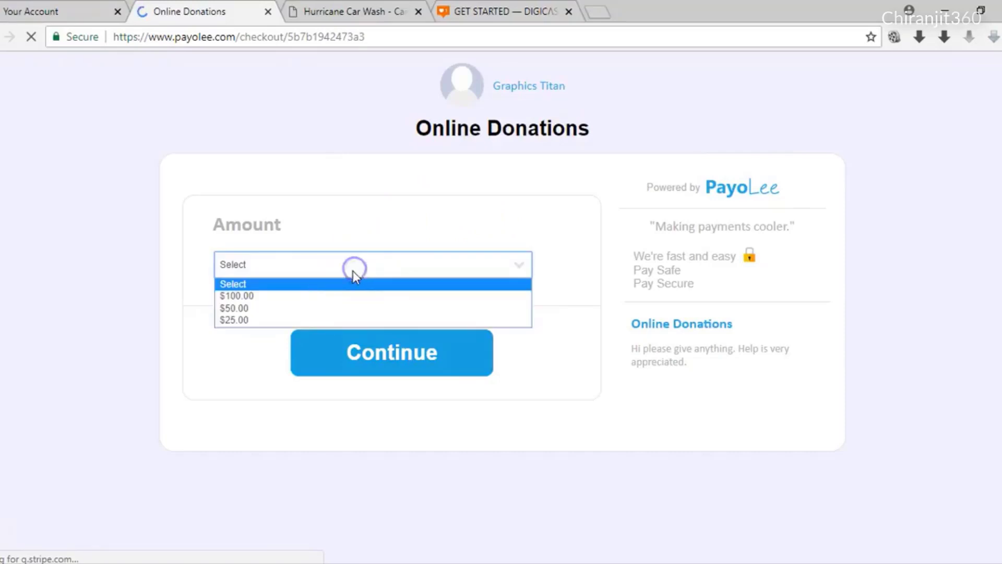
click(276, 295)
click(360, 353)
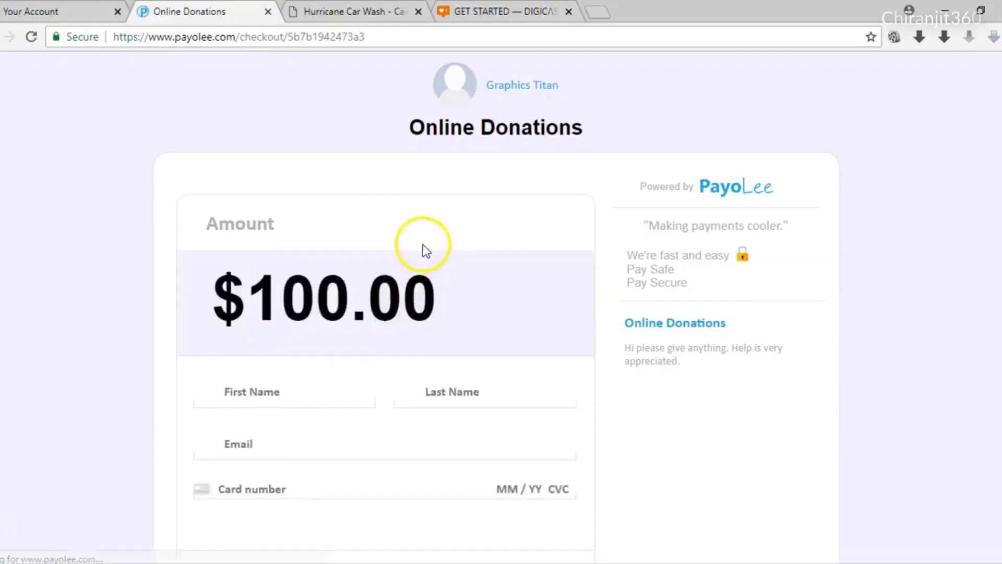
scroll(407, 251, down, 2)
scroll(407, 188, up, 2)
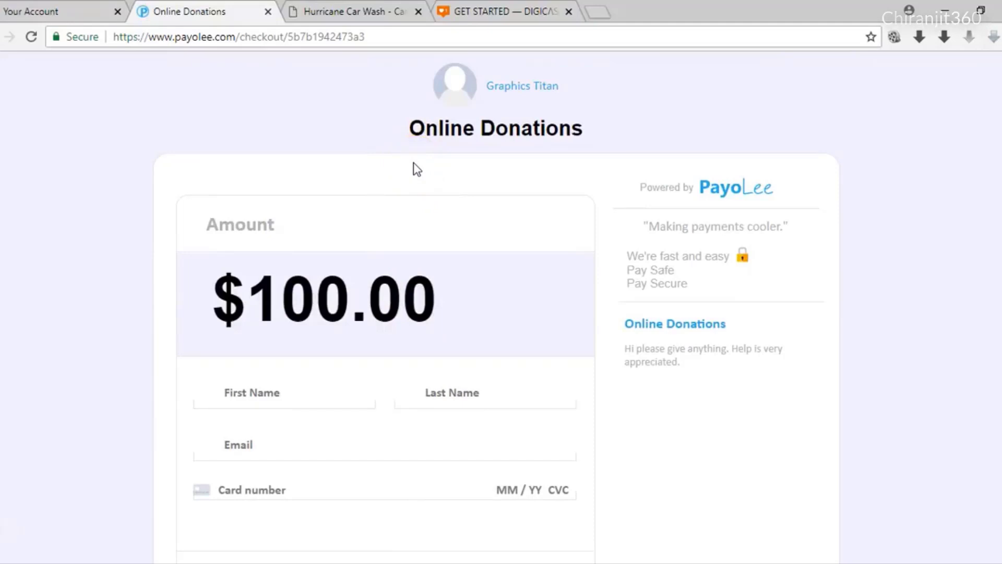
scroll(414, 162, down, 1)
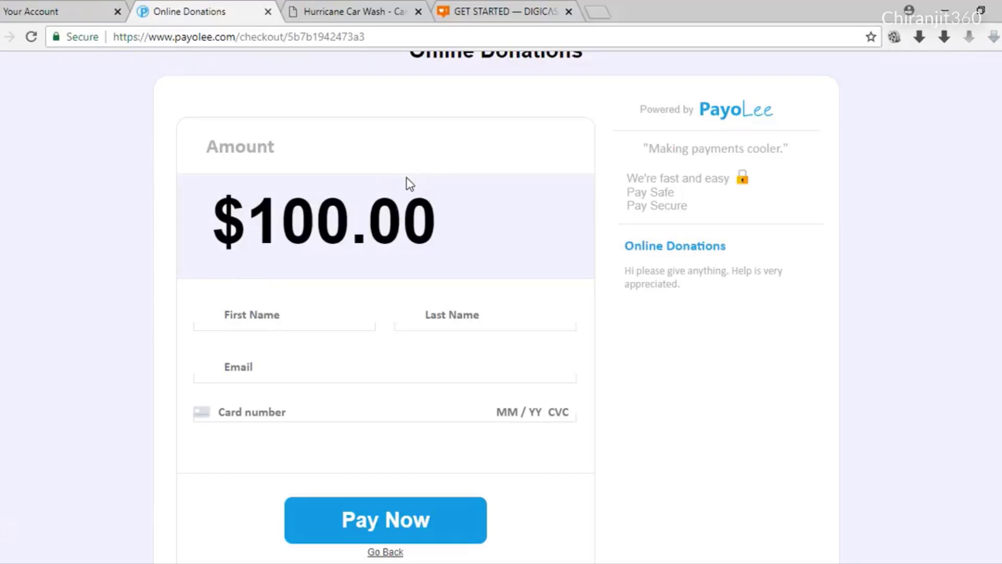
scroll(408, 175, up, 3)
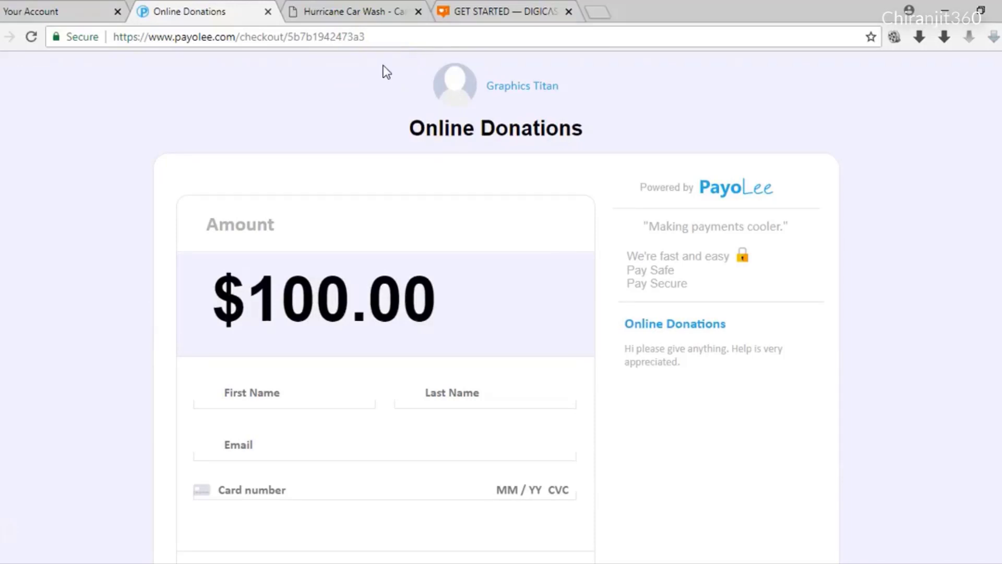
click(376, 11)
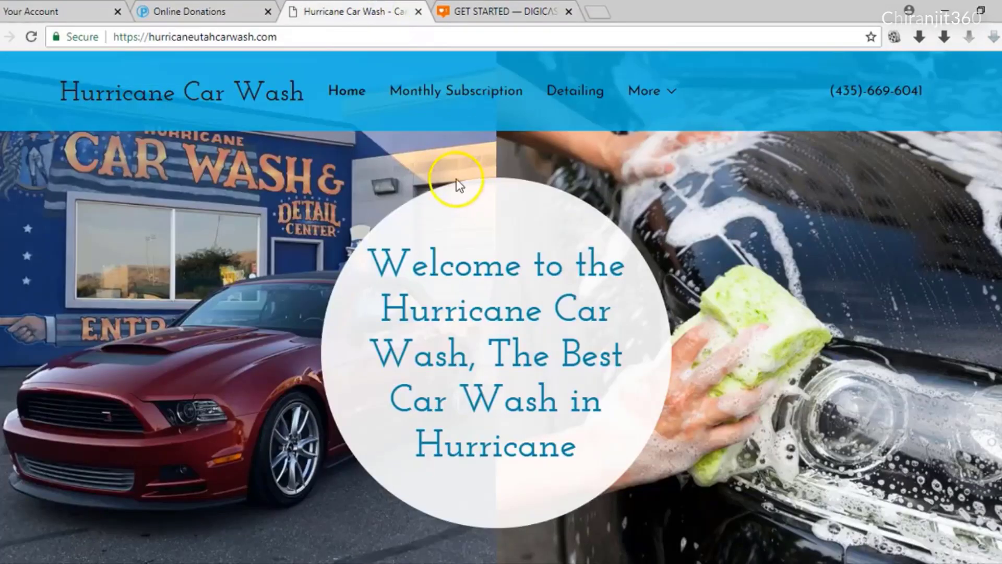
- Open Monthly Subscription and choose the $34.95 Platinum Shine Pass in the Amount dropdown
click(460, 100)
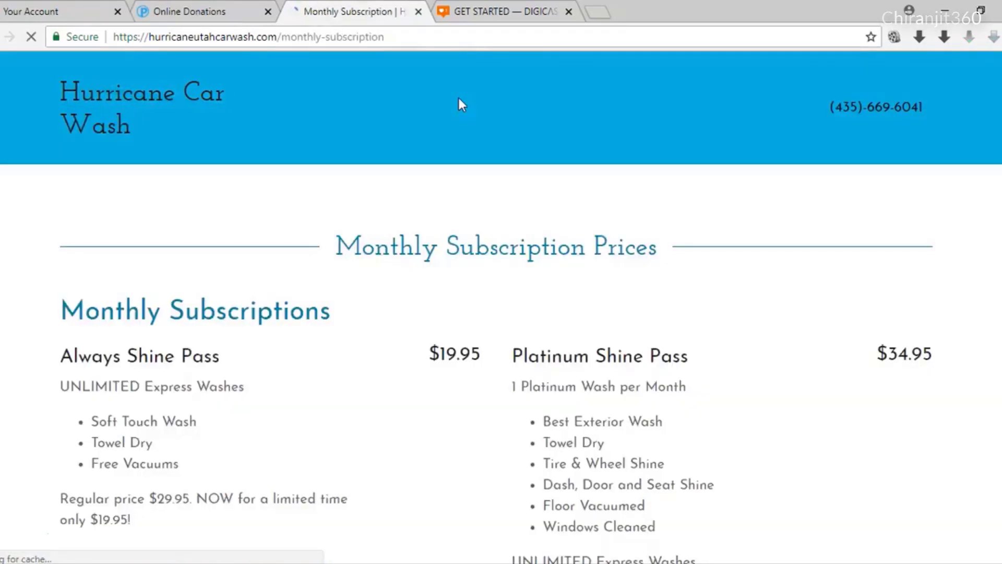
scroll(251, 238, down, 1)
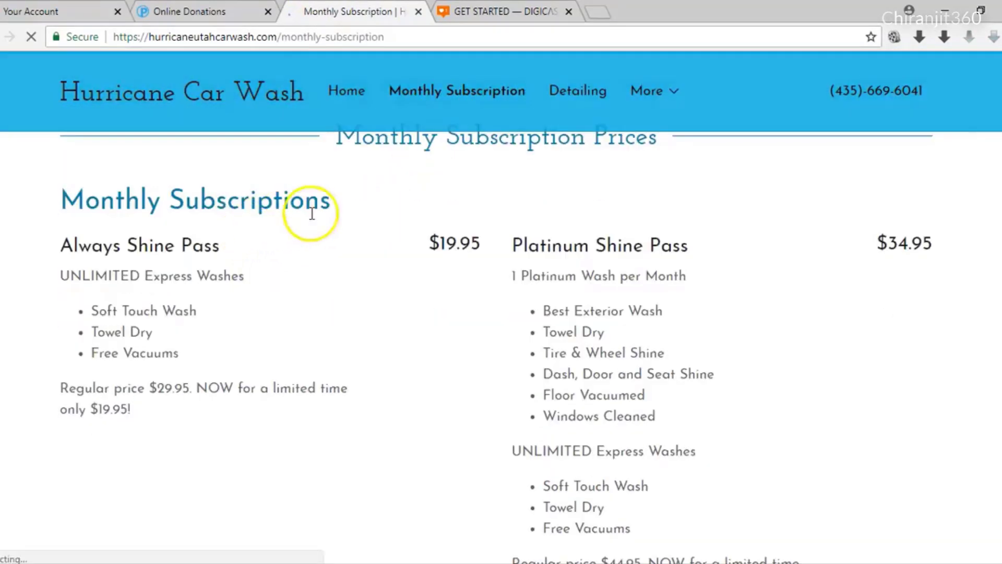
scroll(548, 243, down, 2)
scroll(485, 227, down, 3)
scroll(460, 208, down, 4)
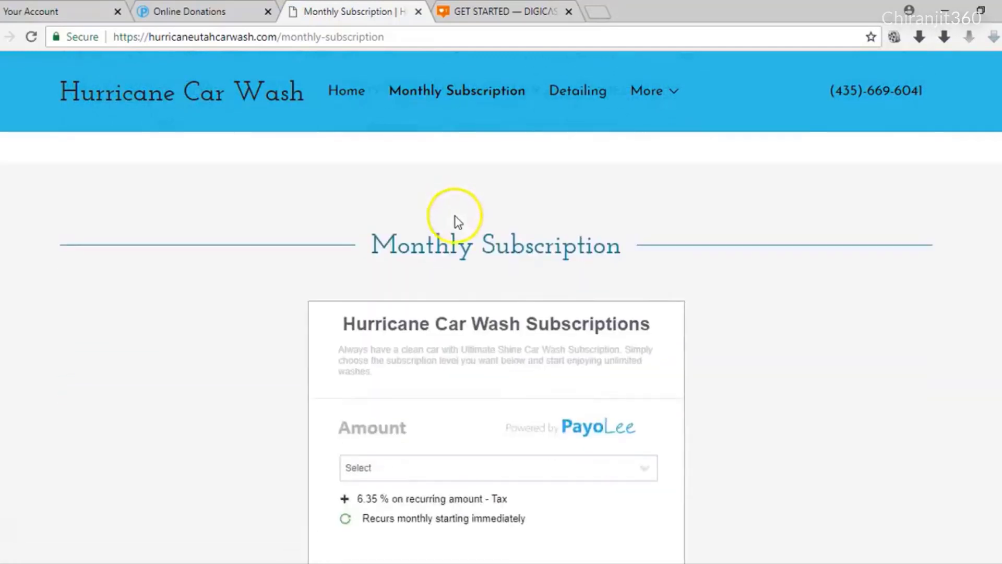
scroll(471, 228, down, 2)
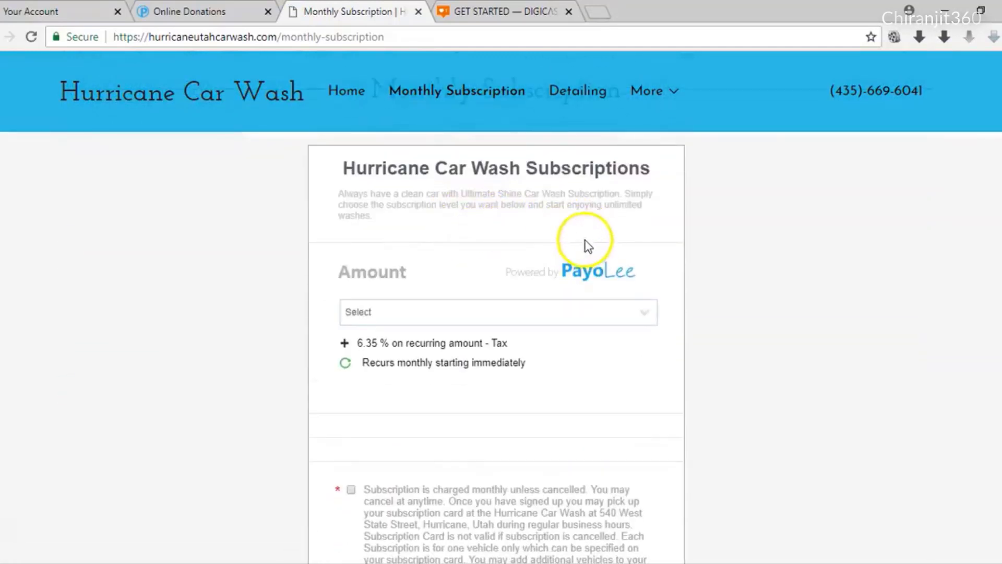
click(469, 311)
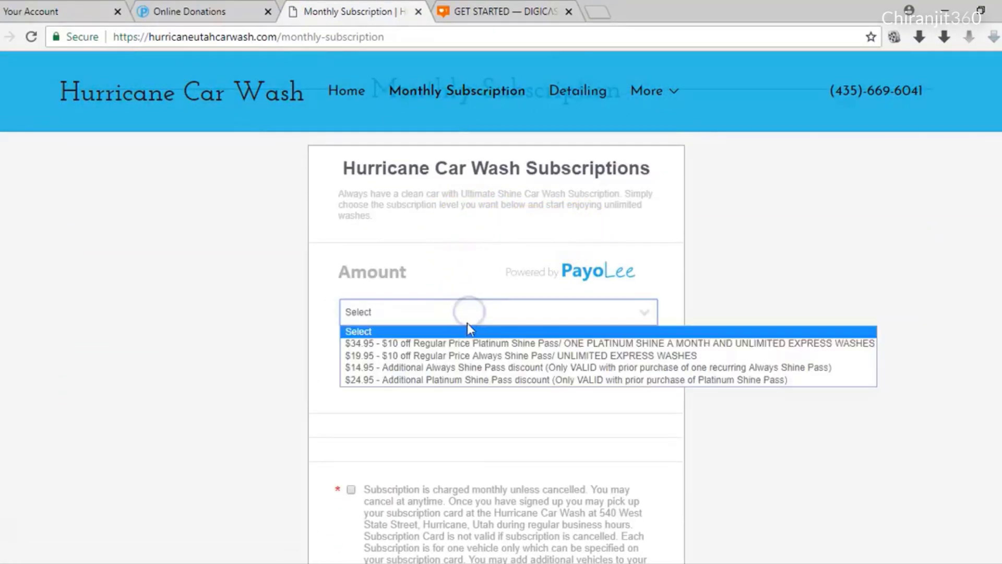
click(426, 344)
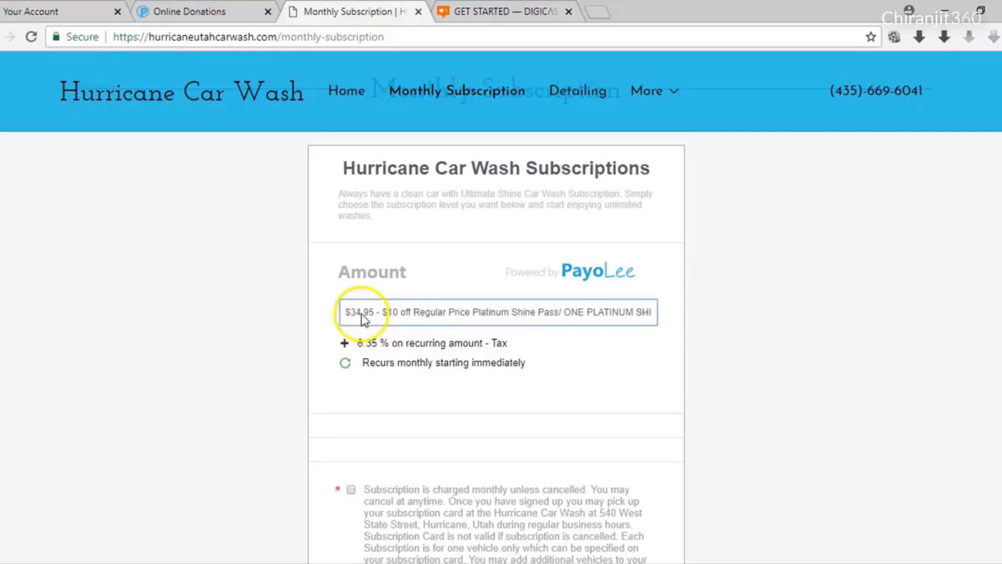
scroll(369, 353, down, 3)
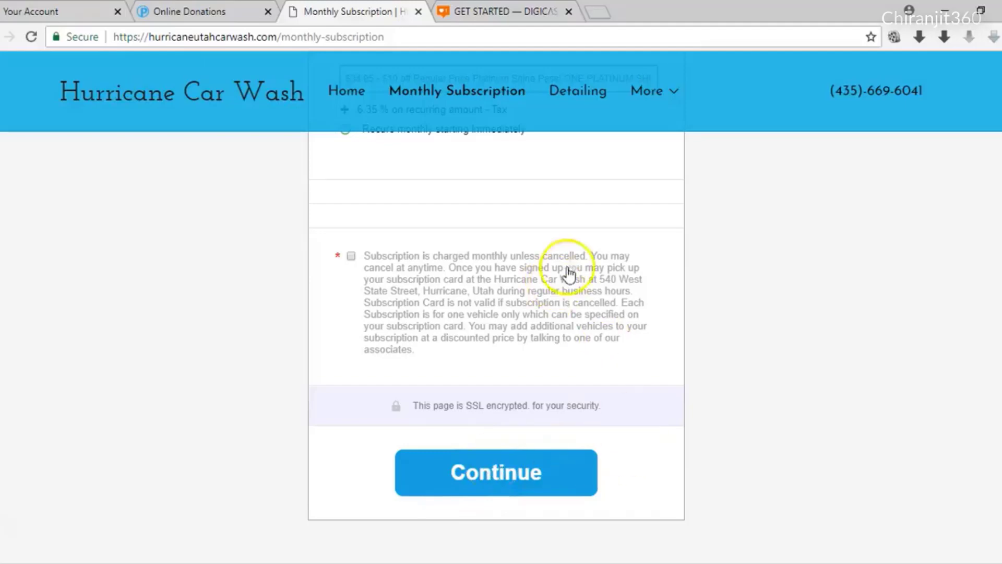
- On Digicast's Get Started page, open the $99.99 monthly Elite Growth Package checkout
click(502, 11)
scroll(526, 185, up, 10)
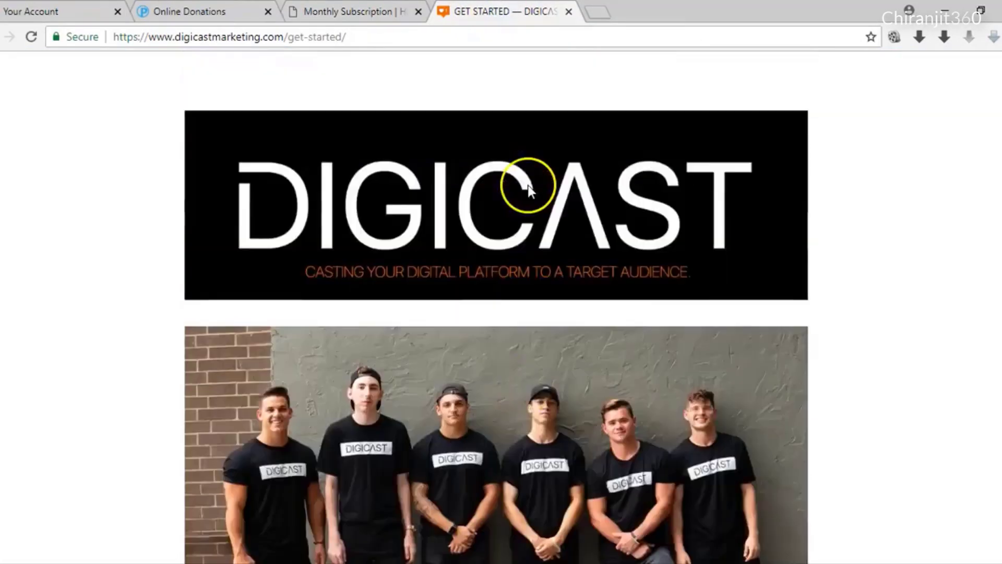
scroll(567, 206, down, 1)
scroll(568, 206, down, 5)
scroll(568, 205, down, 3)
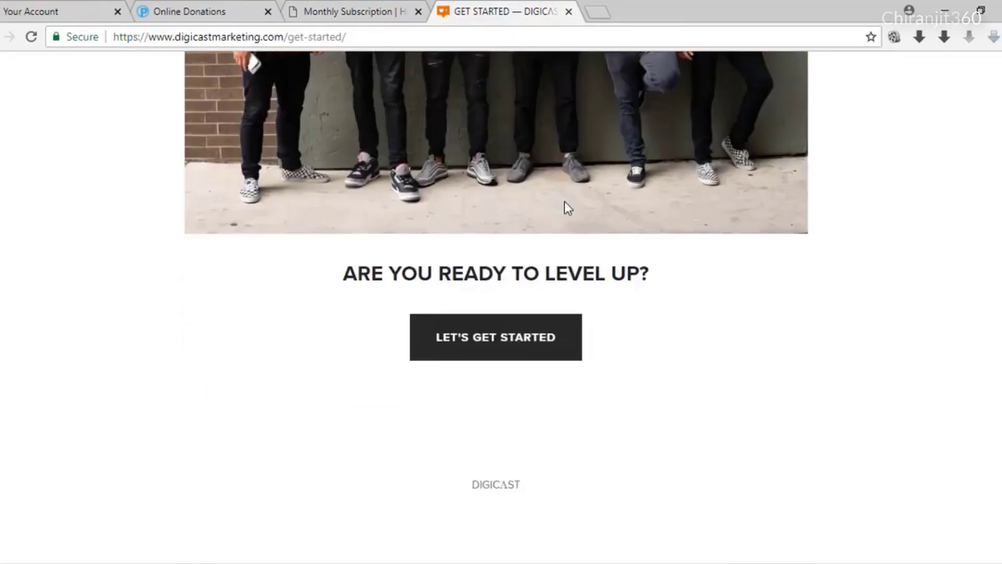
click(504, 339)
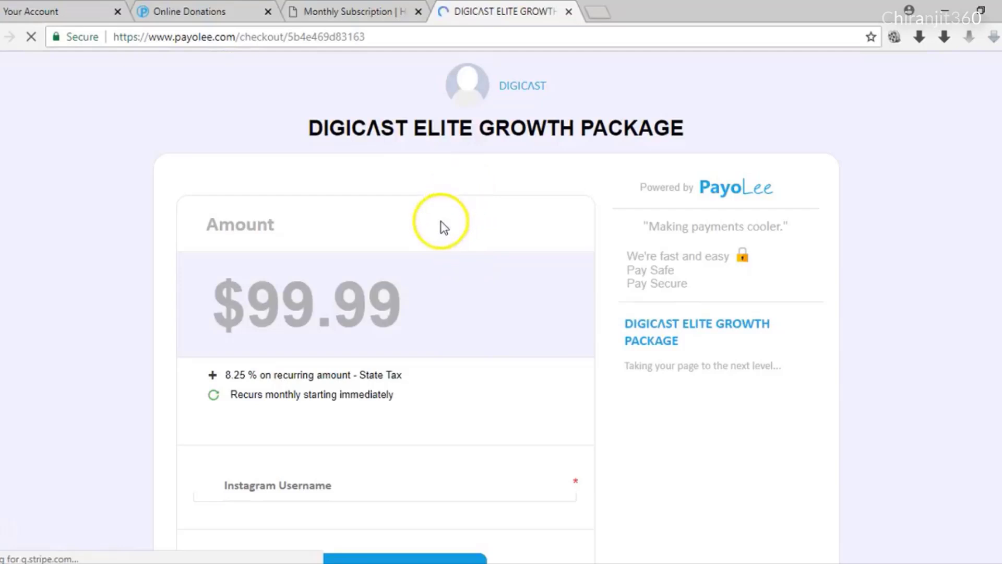
scroll(441, 222, down, 1)
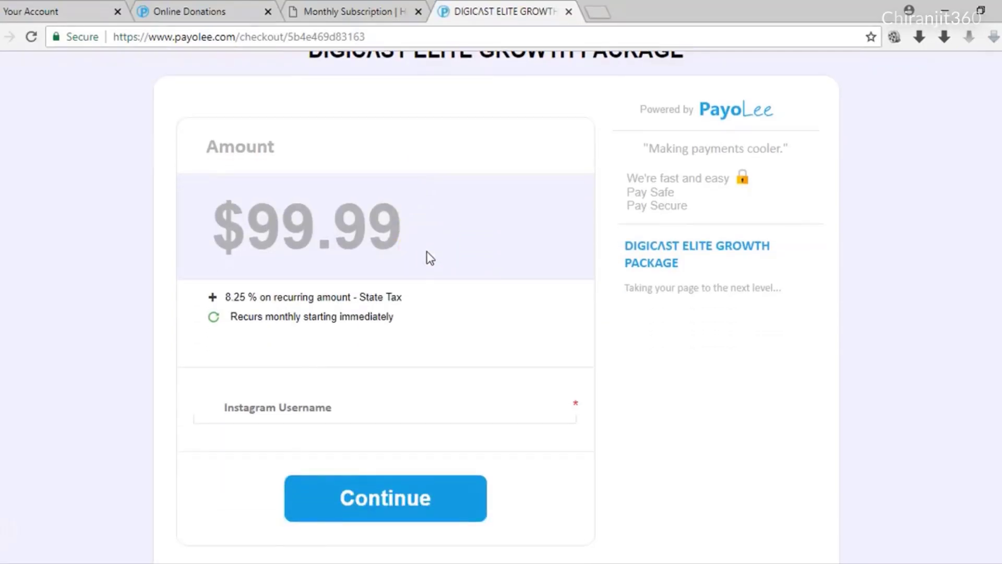
scroll(429, 257, up, 1)
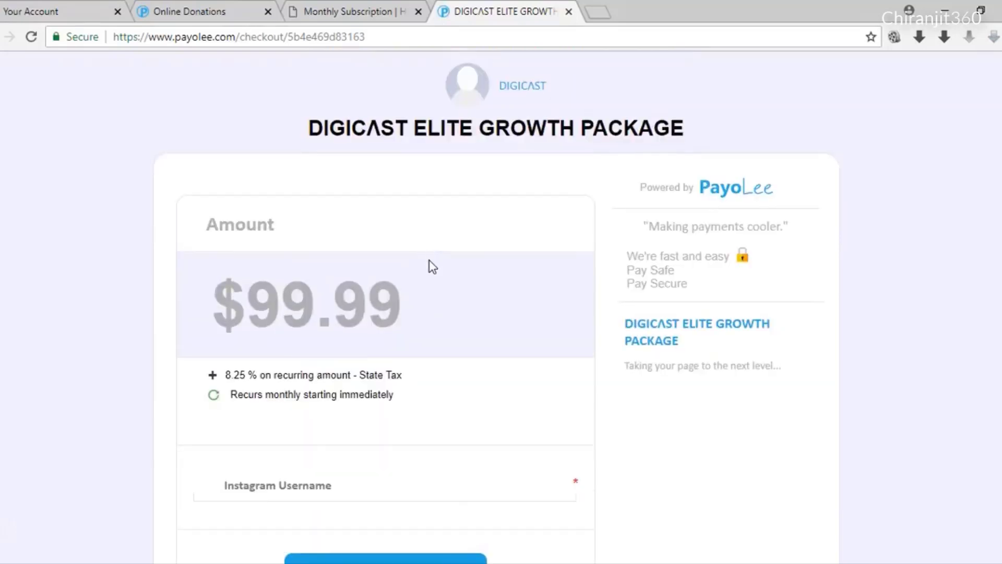